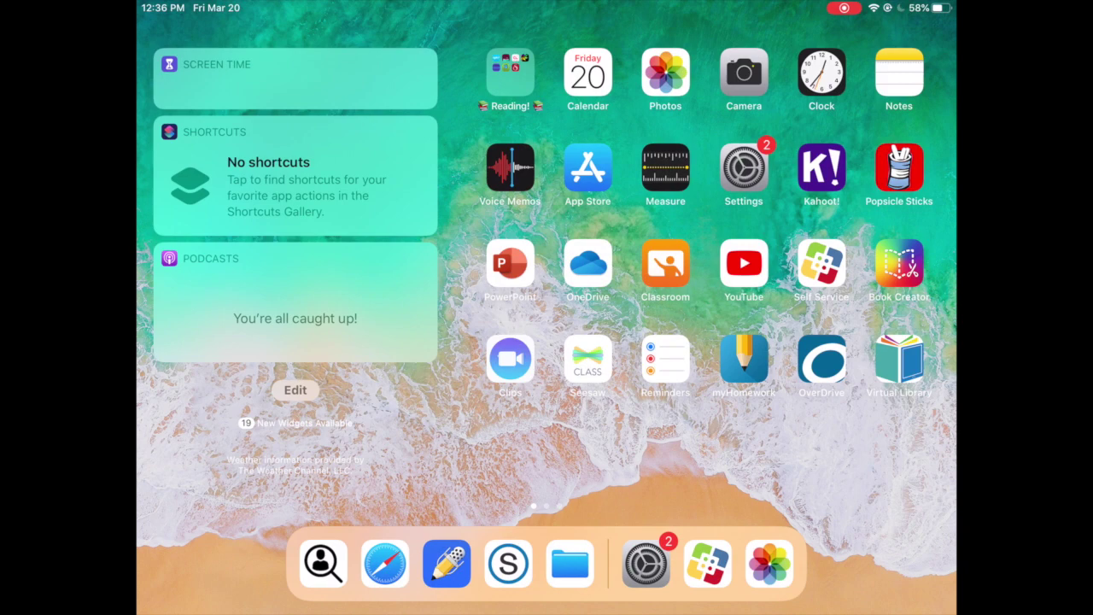
# Launch Safari and load schoology.spps.org.
pyautogui.click(385, 563)
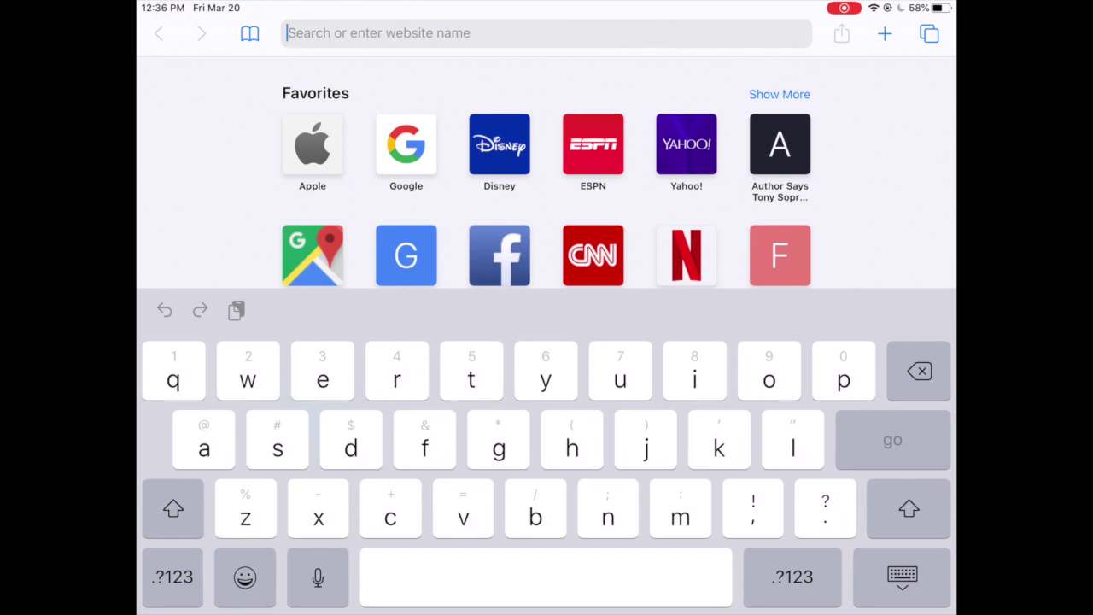
pyautogui.write('schoo')
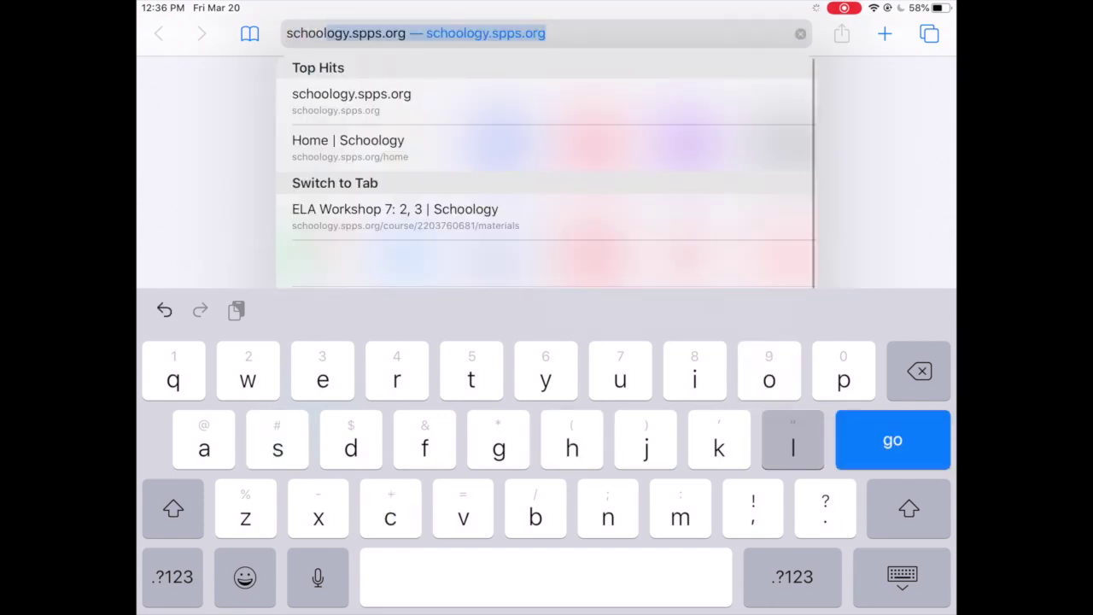
pyautogui.write('logy')
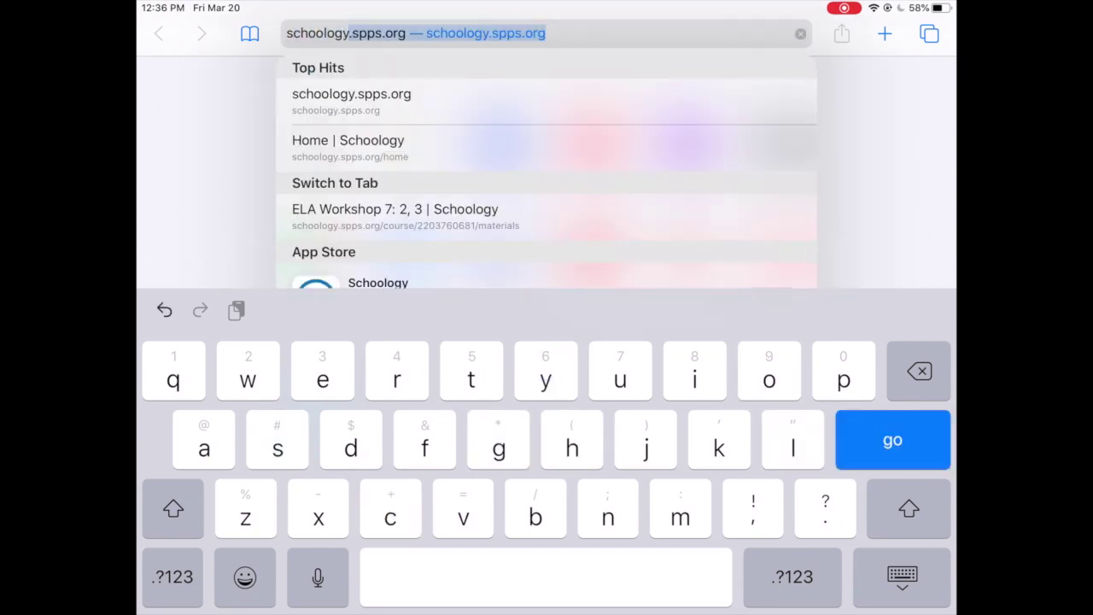
pyautogui.write('.spp')
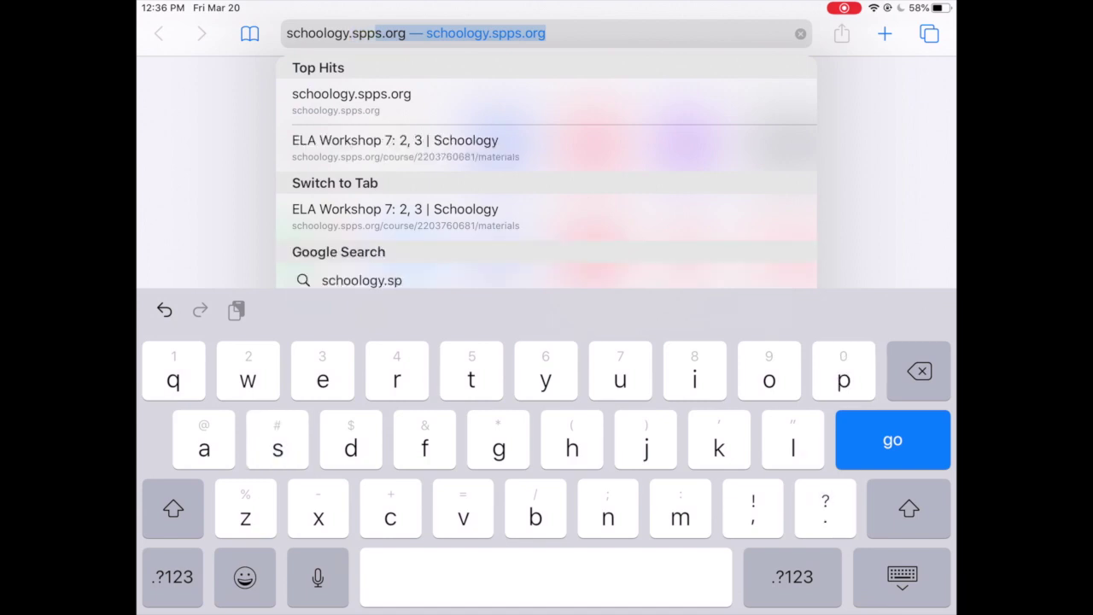
pyautogui.write('s.org')
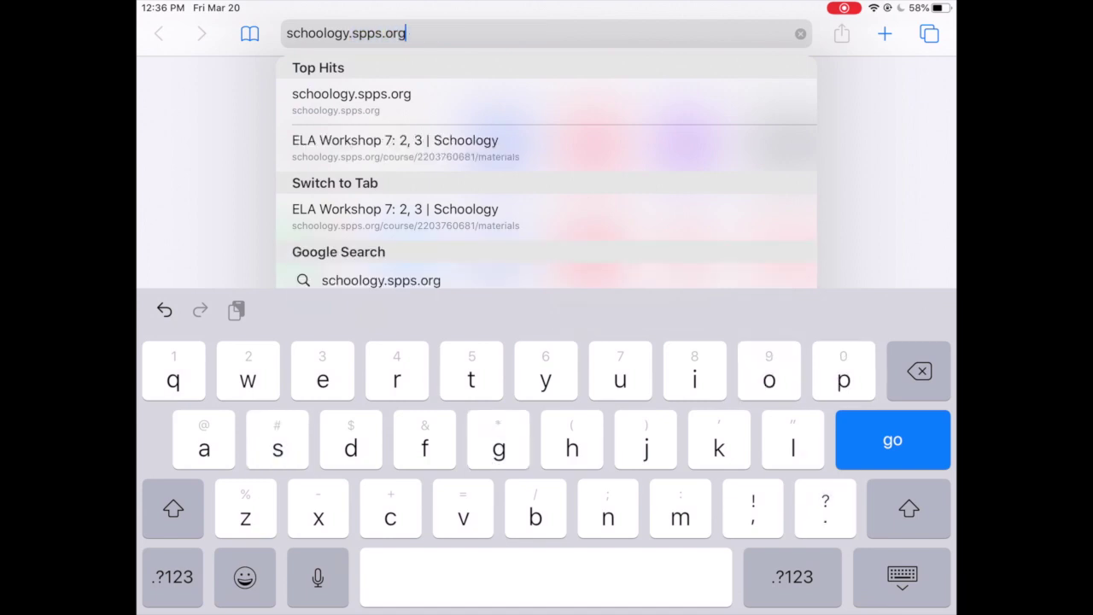
pyautogui.press('Return')
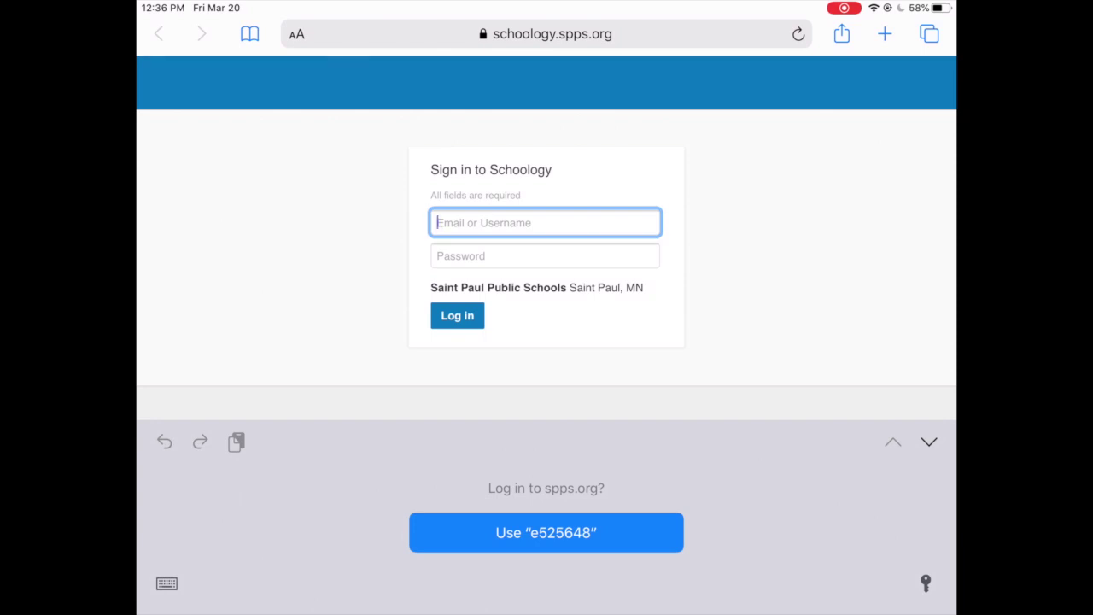
# Log in to Schoology using the saved spps.org credentials.
pyautogui.click(547, 532)
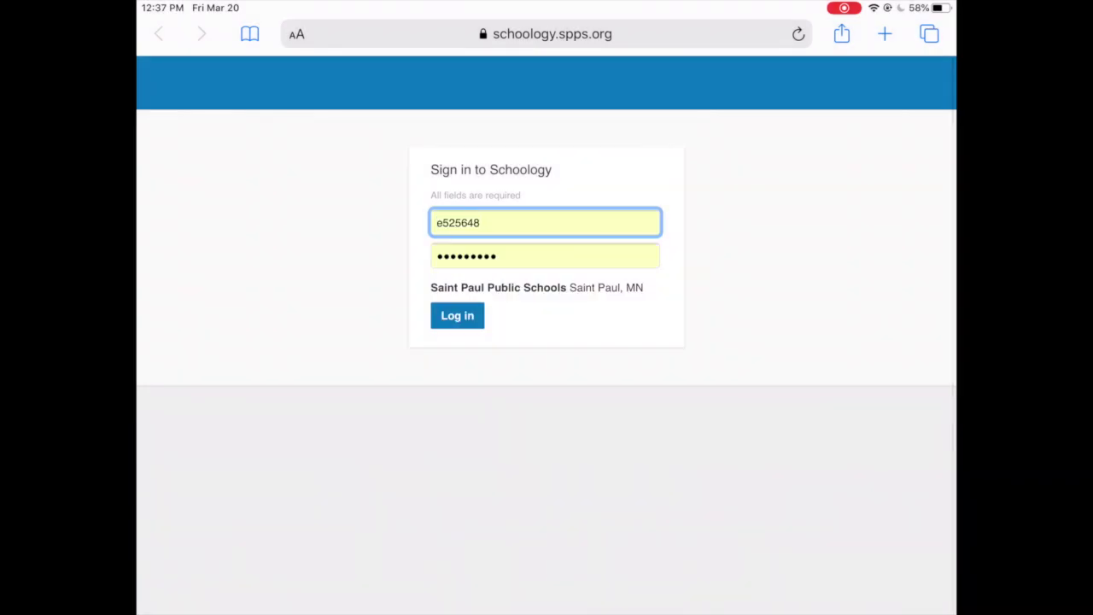
pyautogui.click(457, 315)
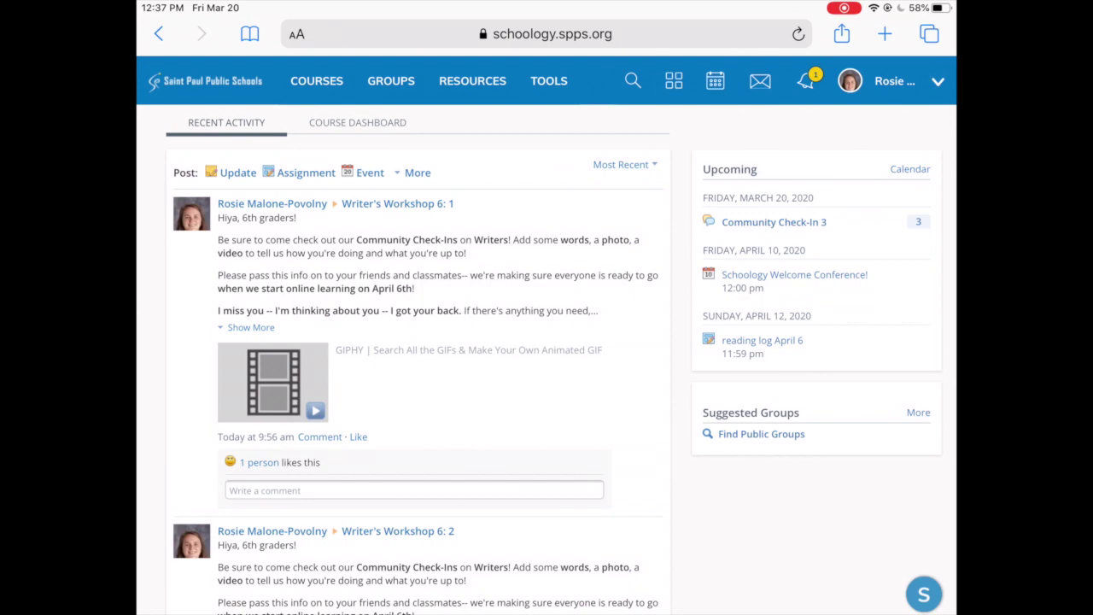
# Open and close the courses list, then open the full month calendar.
pyautogui.click(316, 80)
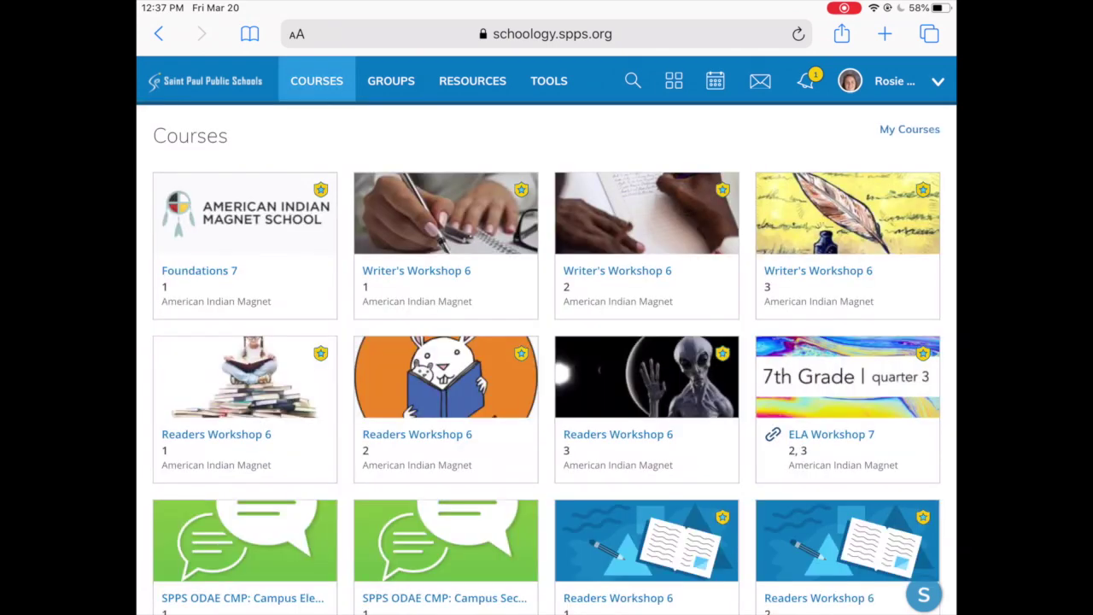
pyautogui.click(316, 81)
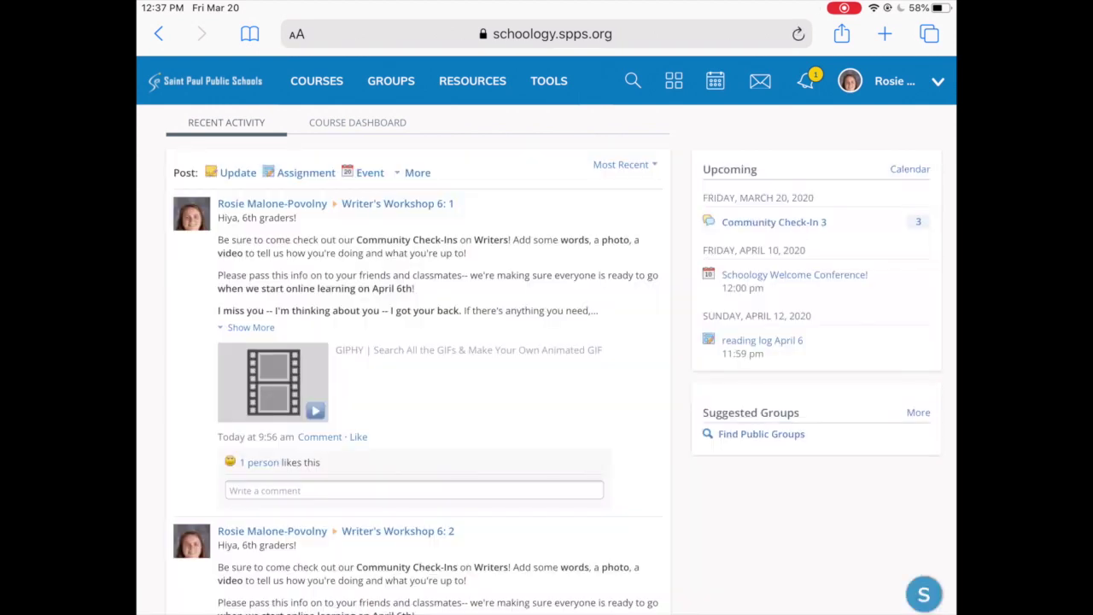
pyautogui.scroll(-1, 546, 341)
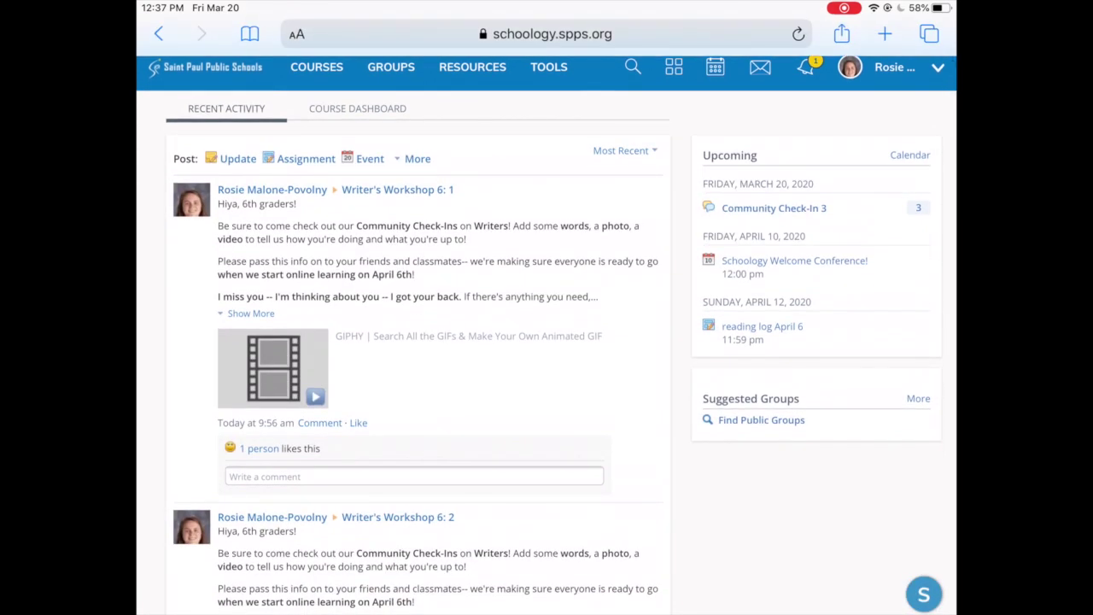
pyautogui.click(909, 154)
pyautogui.scroll(-10, 547, 342)
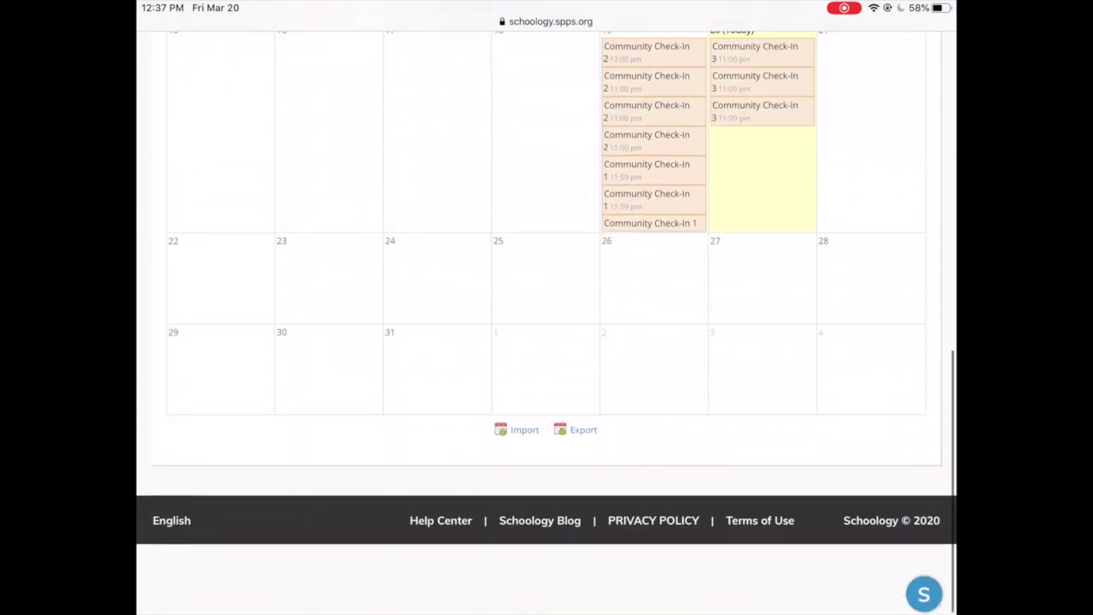
pyautogui.scroll(10, 546, 342)
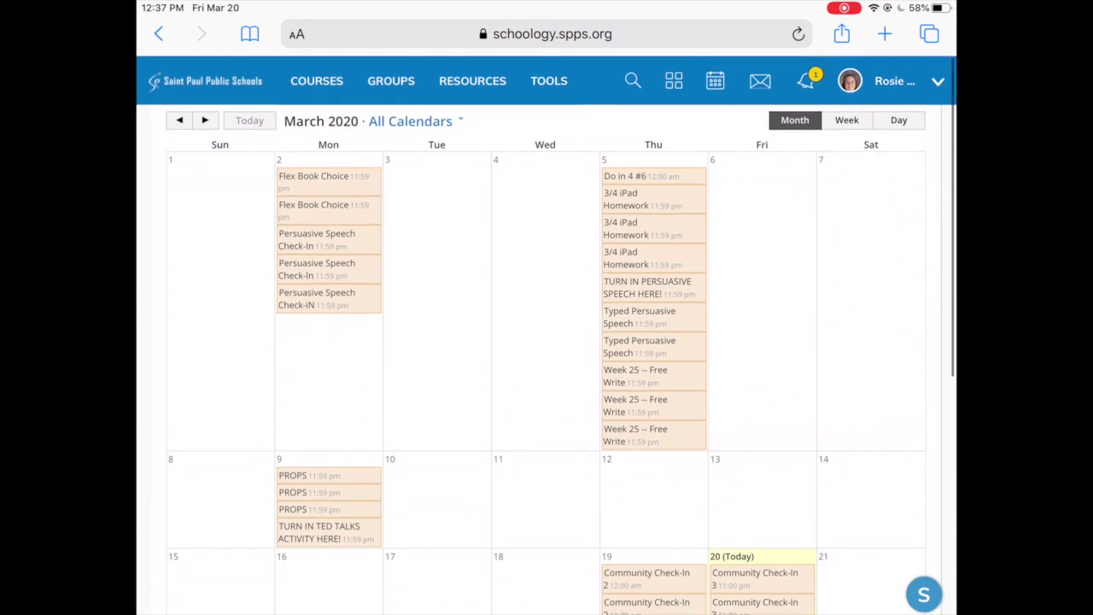
# Browse the calendar forward to April 2020, then back through earlier months.
pyautogui.click(205, 120)
pyautogui.scroll(-2, 547, 341)
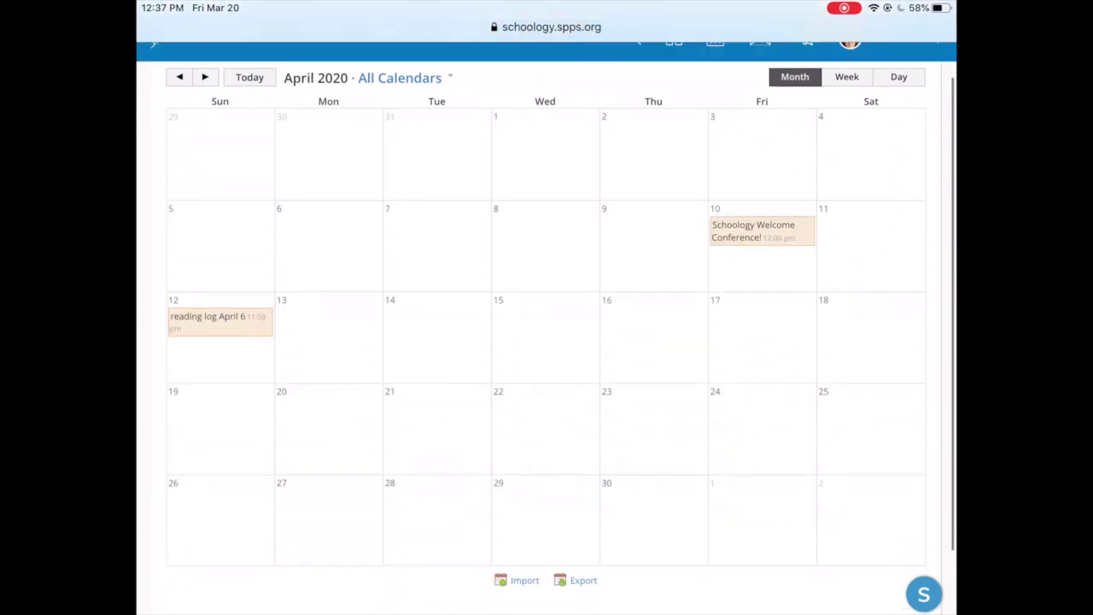
pyautogui.click(179, 52)
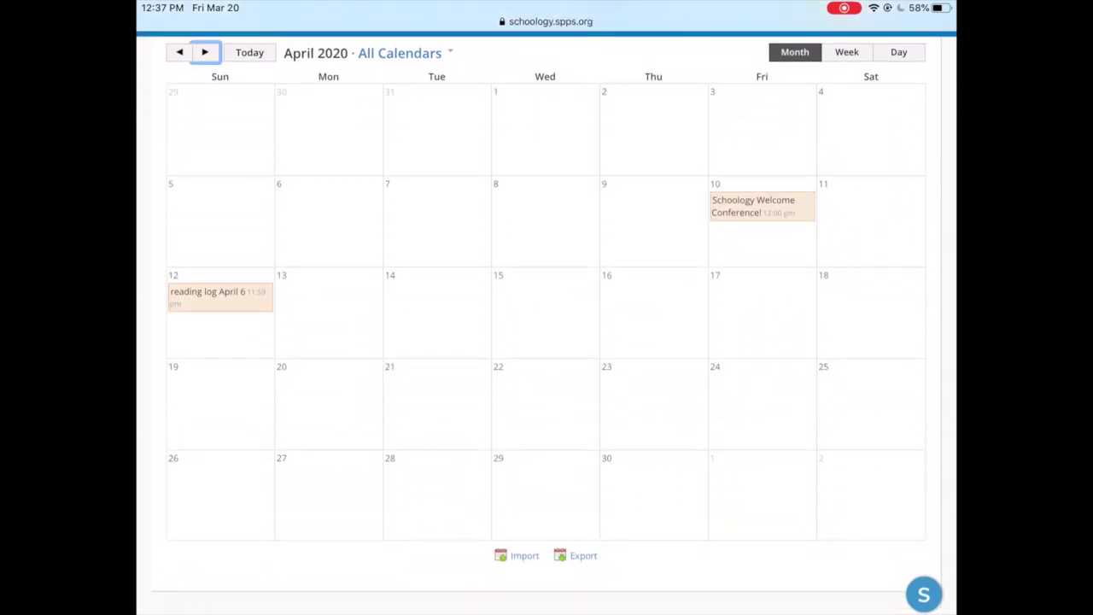
pyautogui.click(180, 52)
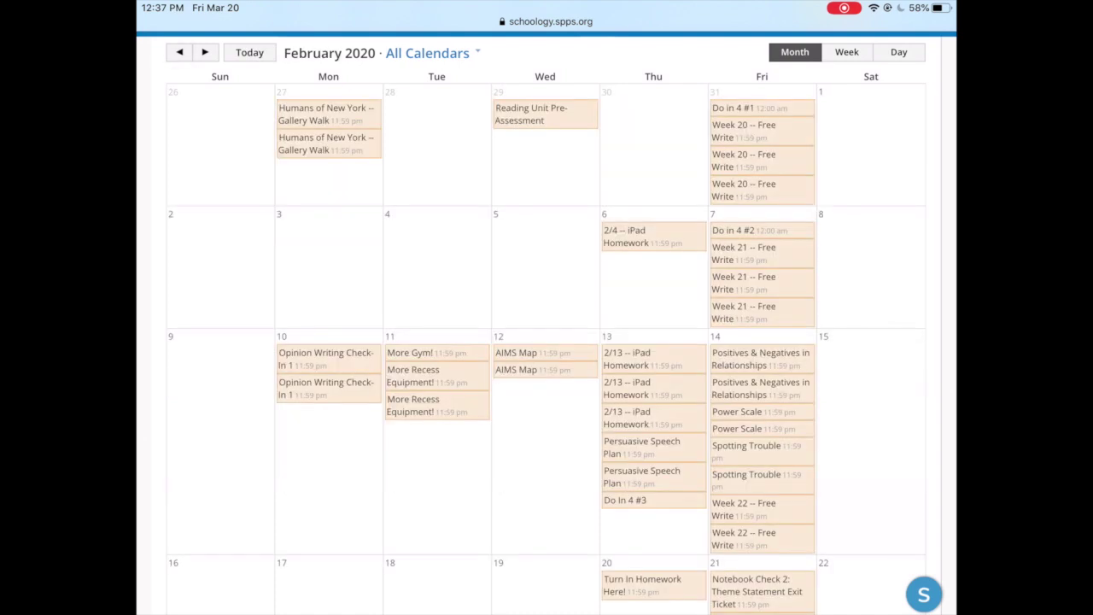
pyautogui.click(180, 52)
pyautogui.scroll(2, 546, 342)
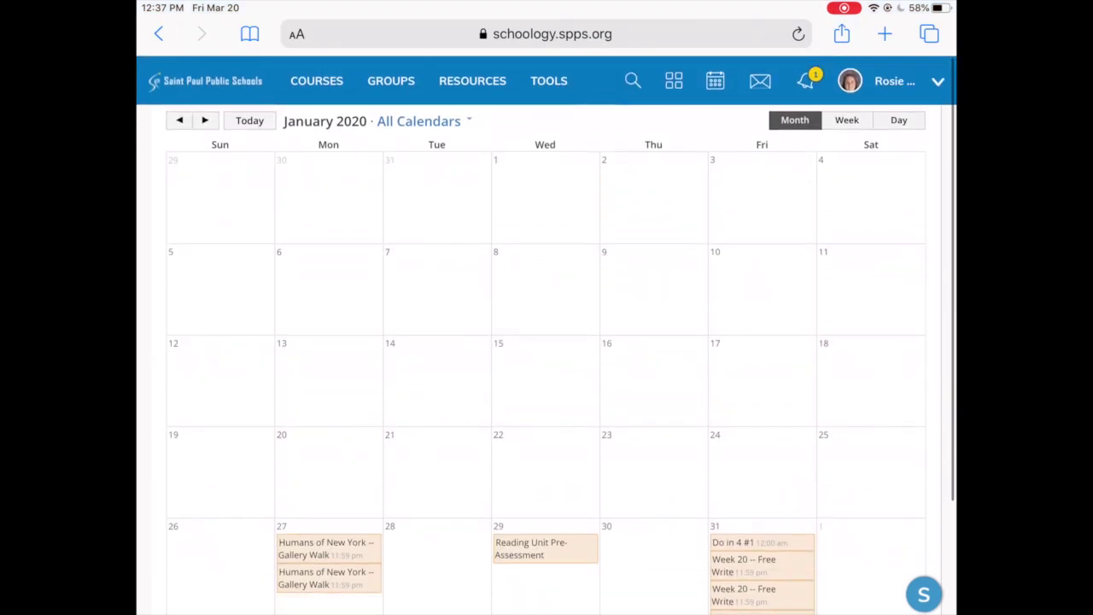
# Return to the home page and open the ELA Workshop 7 course from the courses list.
pyautogui.click(205, 80)
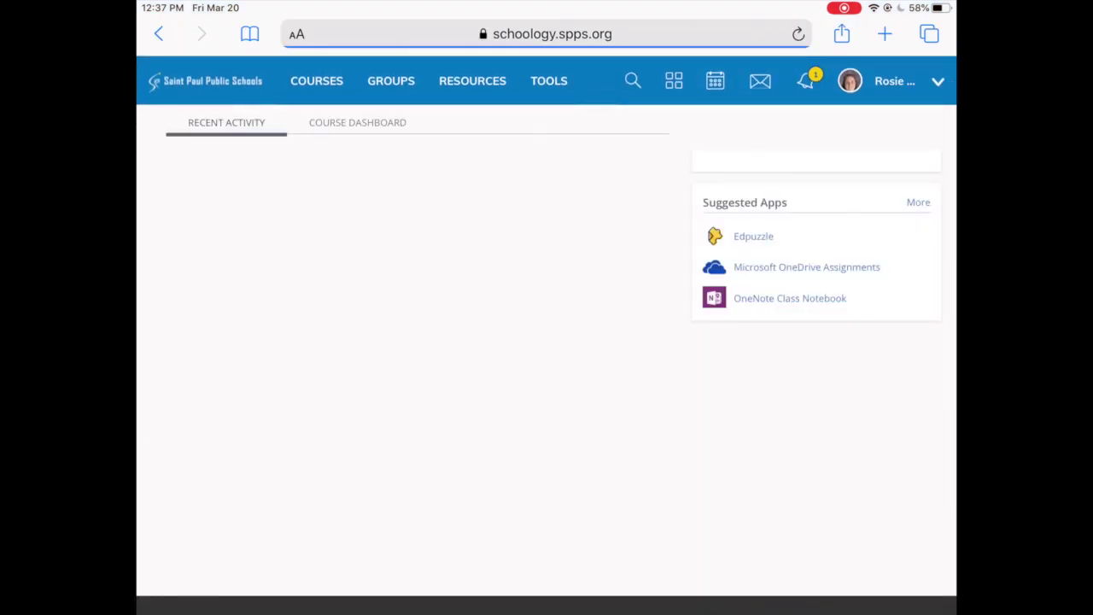
pyautogui.scroll(-1, 547, 341)
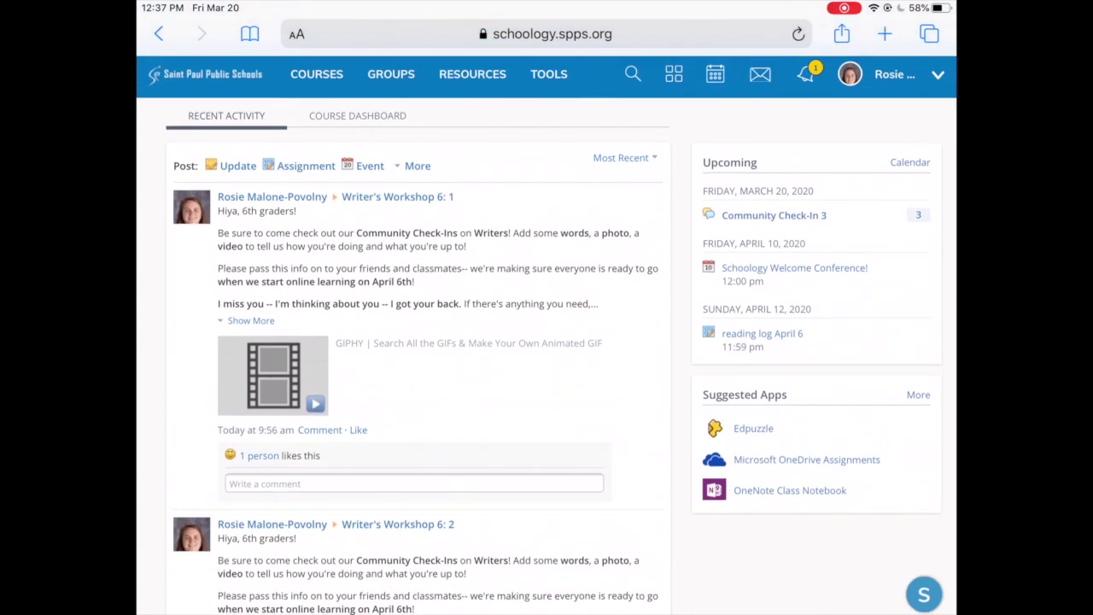
pyautogui.click(316, 74)
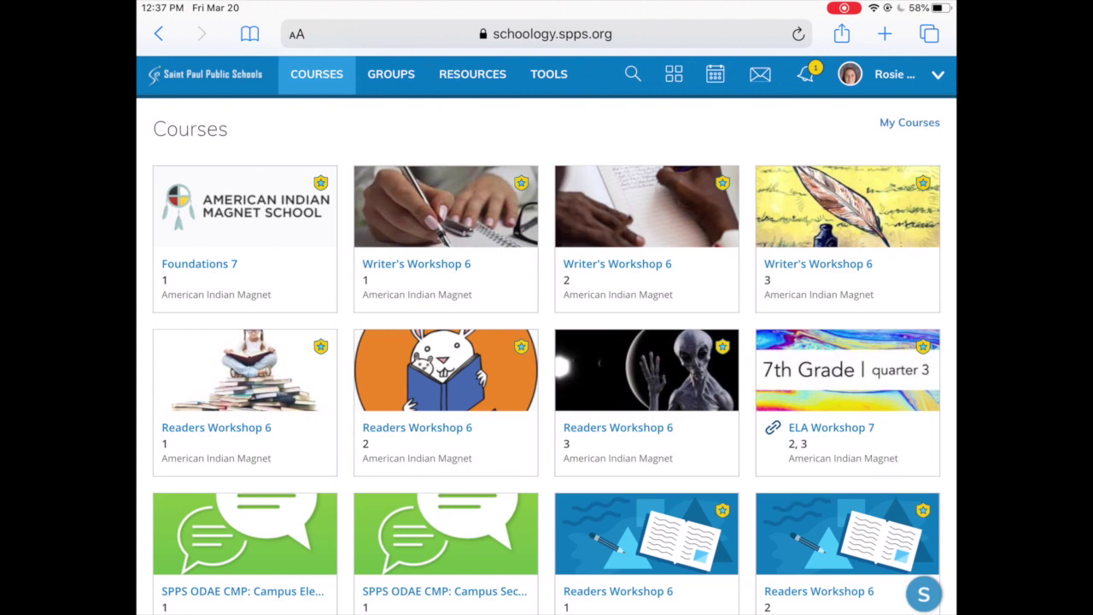
pyautogui.click(831, 427)
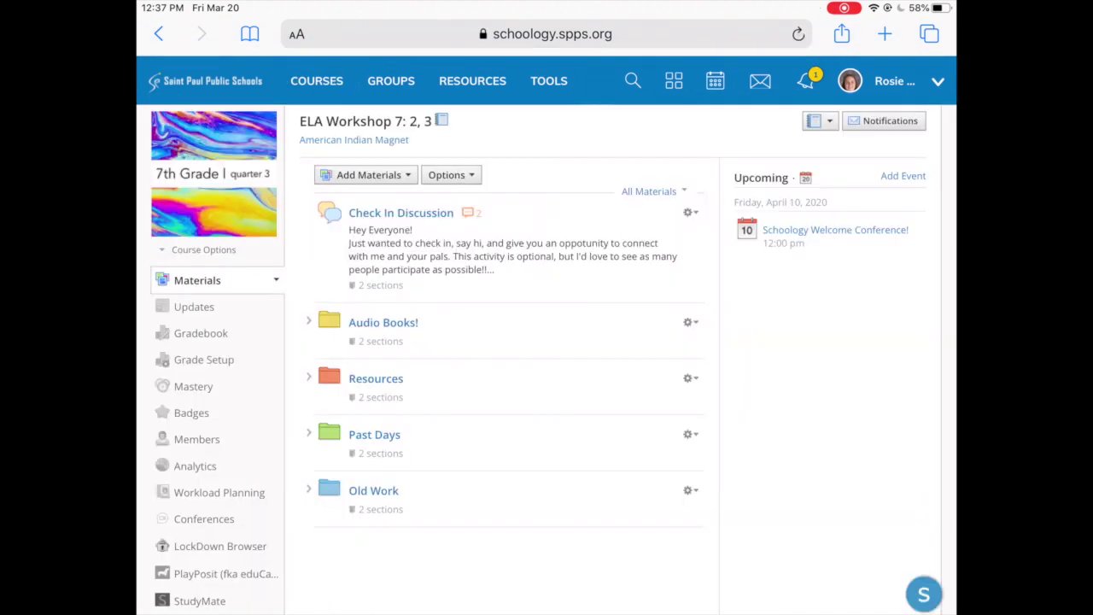
# Go to ELA Workshop 7's Conferences page and launch the Schoology Welcome Conference.
pyautogui.scroll(-2, 547, 341)
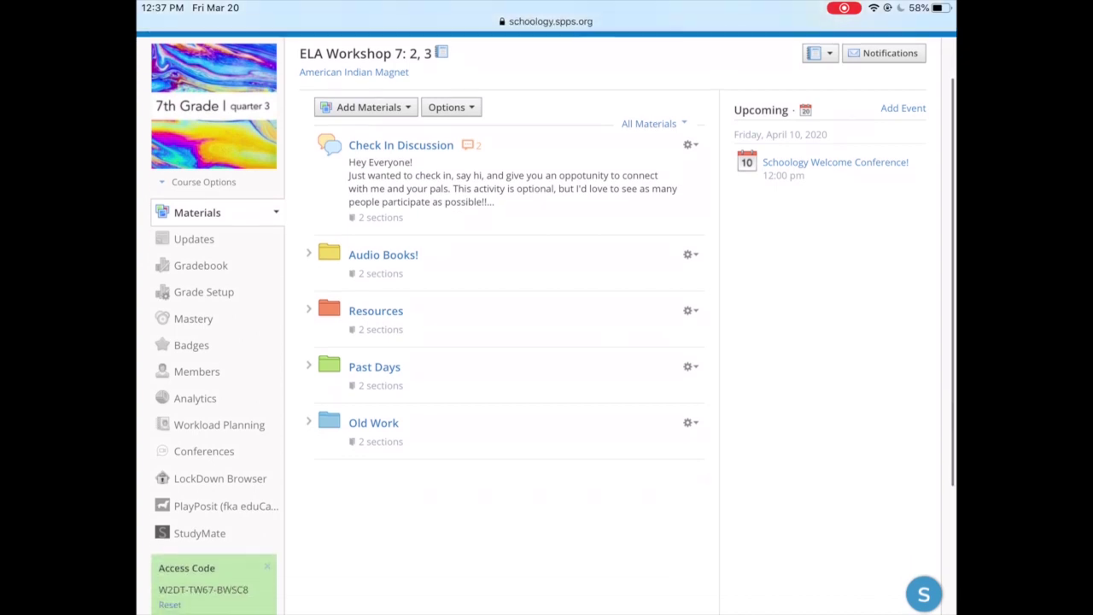
pyautogui.click(205, 434)
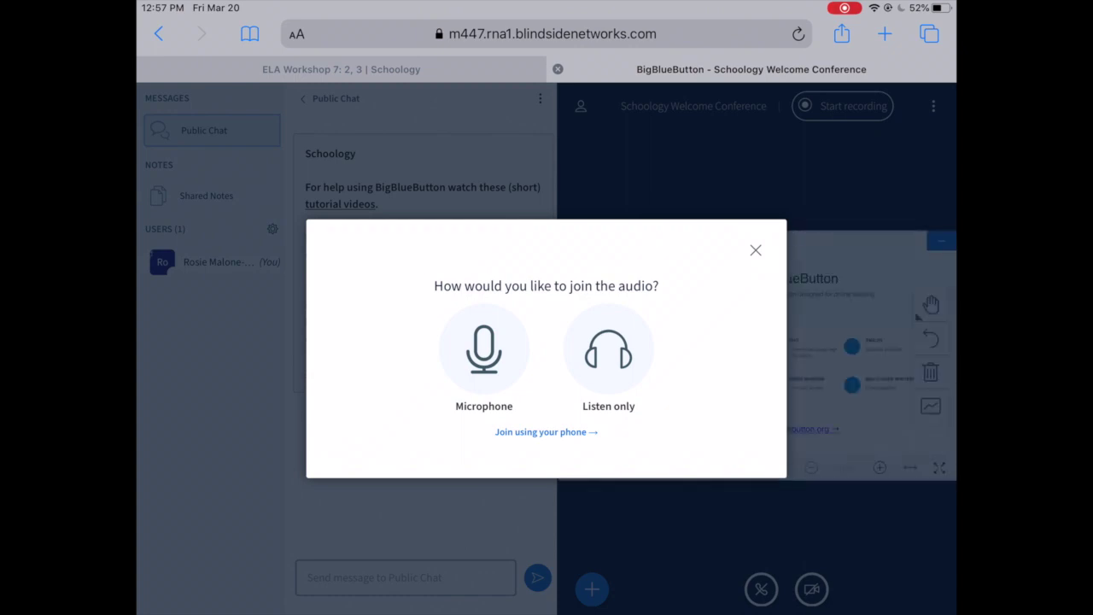
# Join the BigBlueButton audio in Listen only mode.
pyautogui.click(484, 348)
pyautogui.click(608, 349)
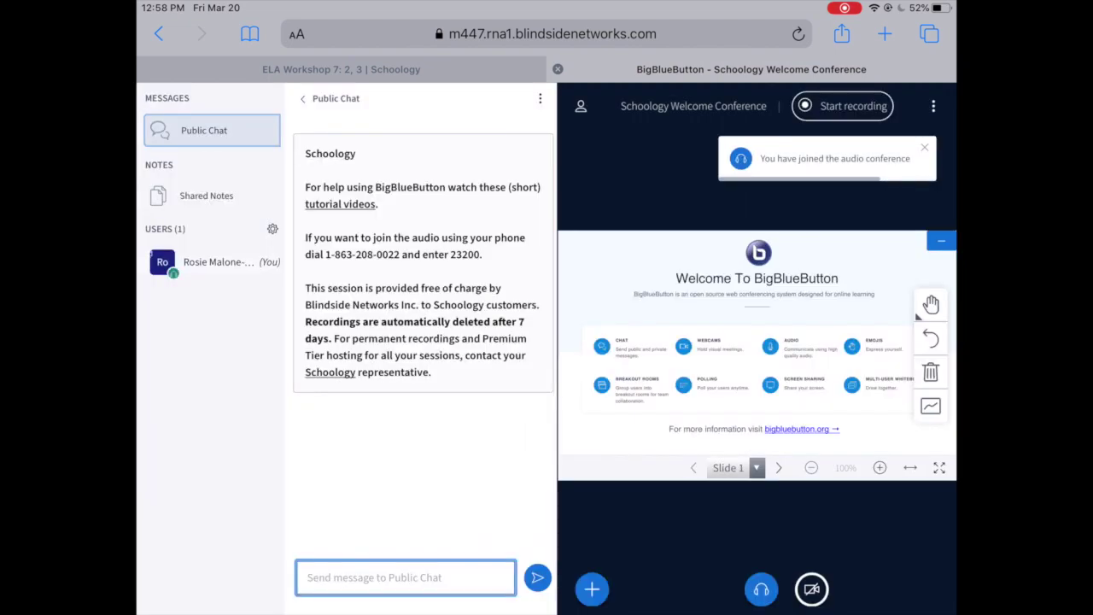
pyautogui.click(812, 588)
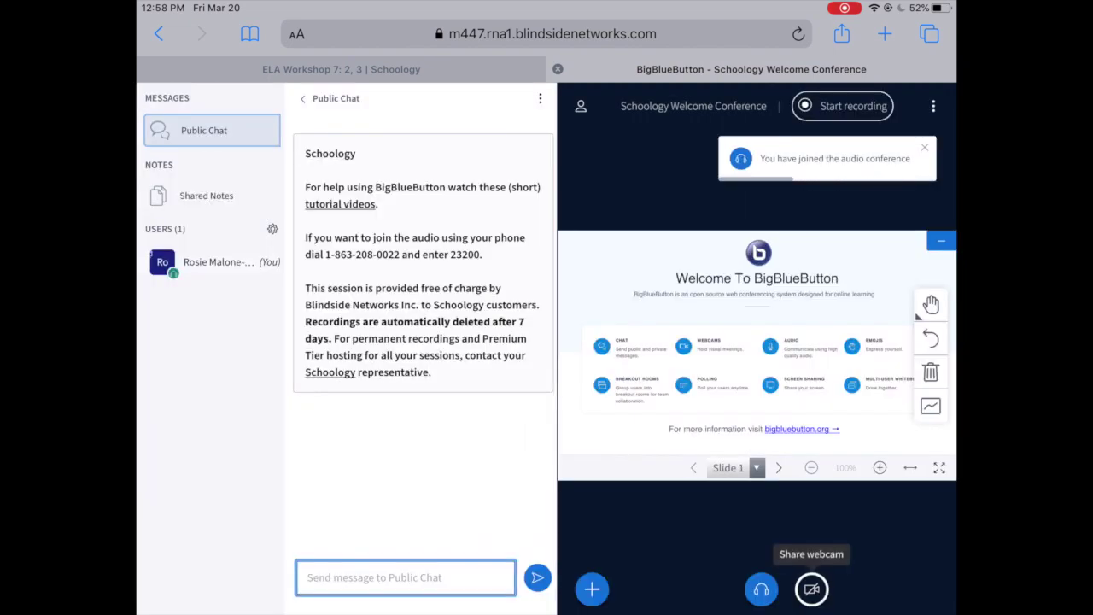
pyautogui.click(600, 357)
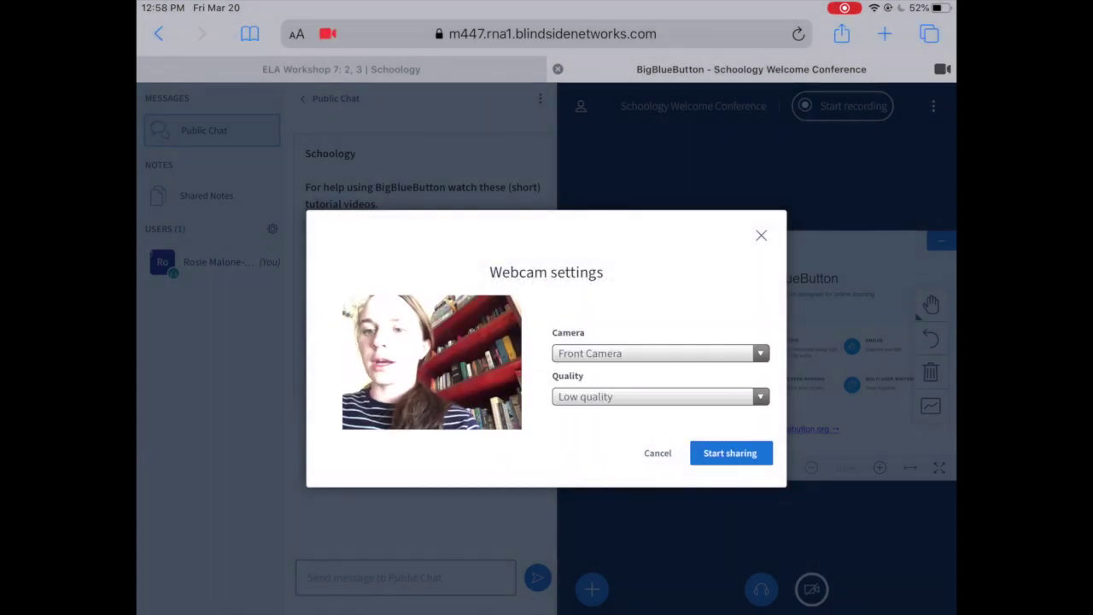
pyautogui.click(657, 453)
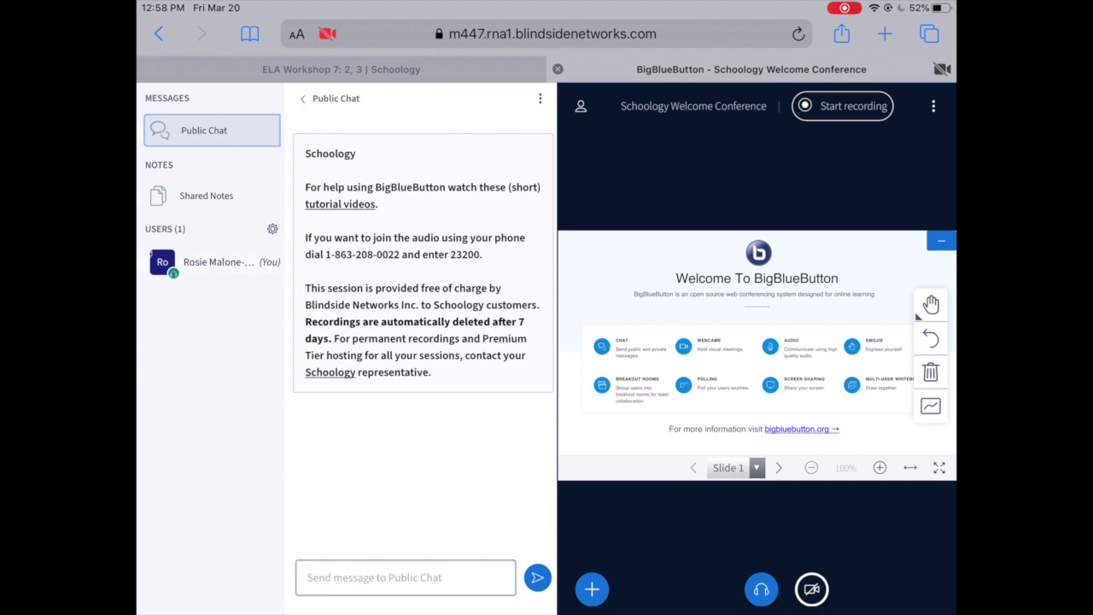
pyautogui.click(812, 588)
# Share the webcam, then post 'Positive vibes only!' in the public chat.
pyautogui.click(732, 451)
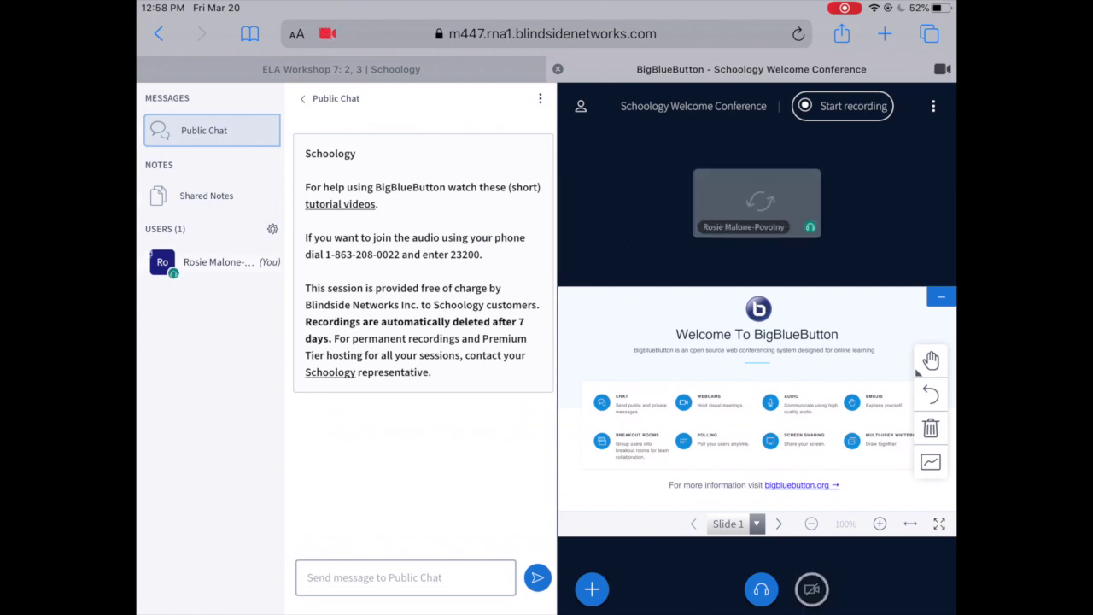
pyautogui.click(406, 577)
pyautogui.write('P')
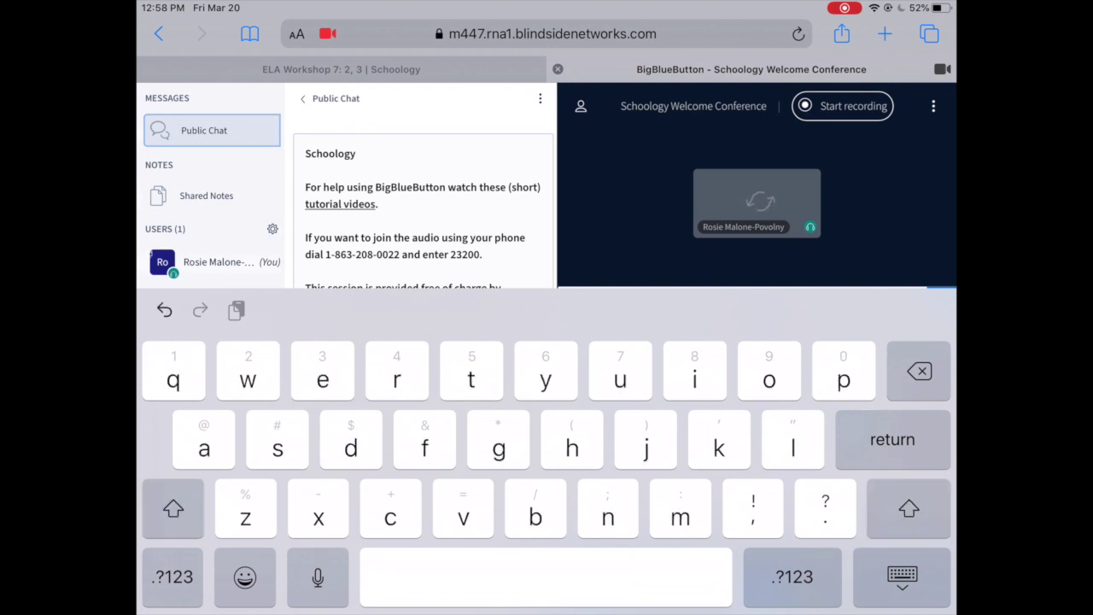
pyautogui.write('si')
pyautogui.write('sny,')
pyautogui.press('Return')
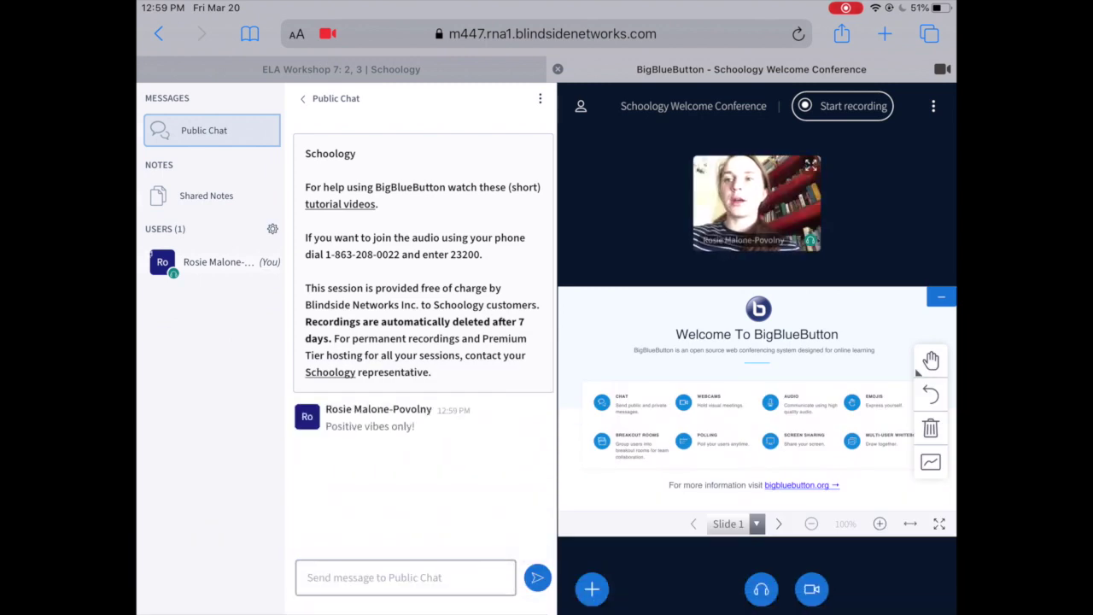
# Set your own user status to Confused from the Users list.
pyautogui.click(214, 262)
pyautogui.click(321, 258)
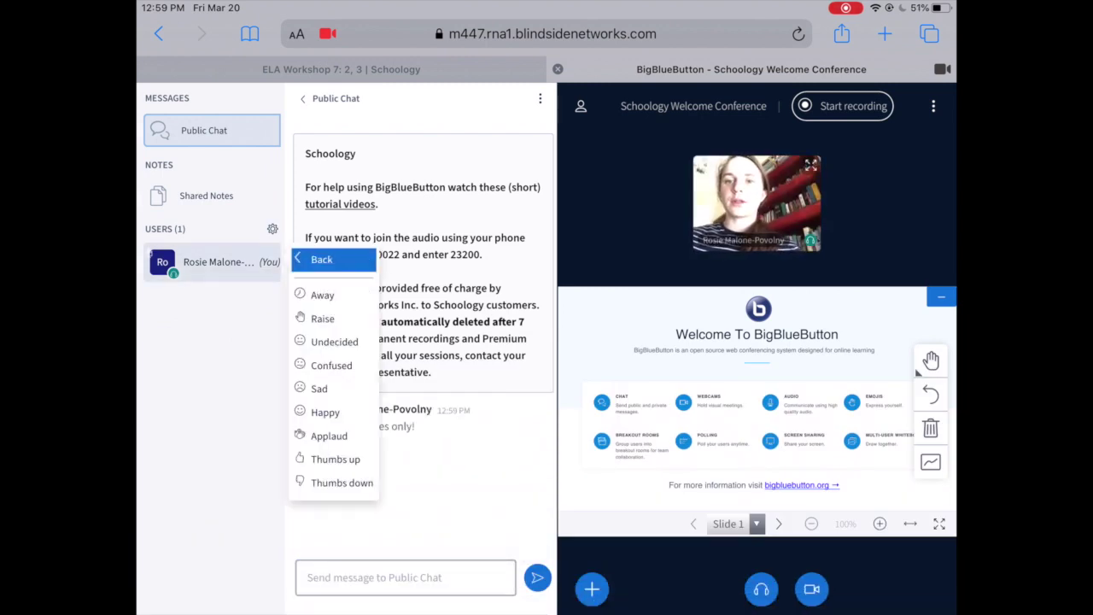
pyautogui.click(332, 366)
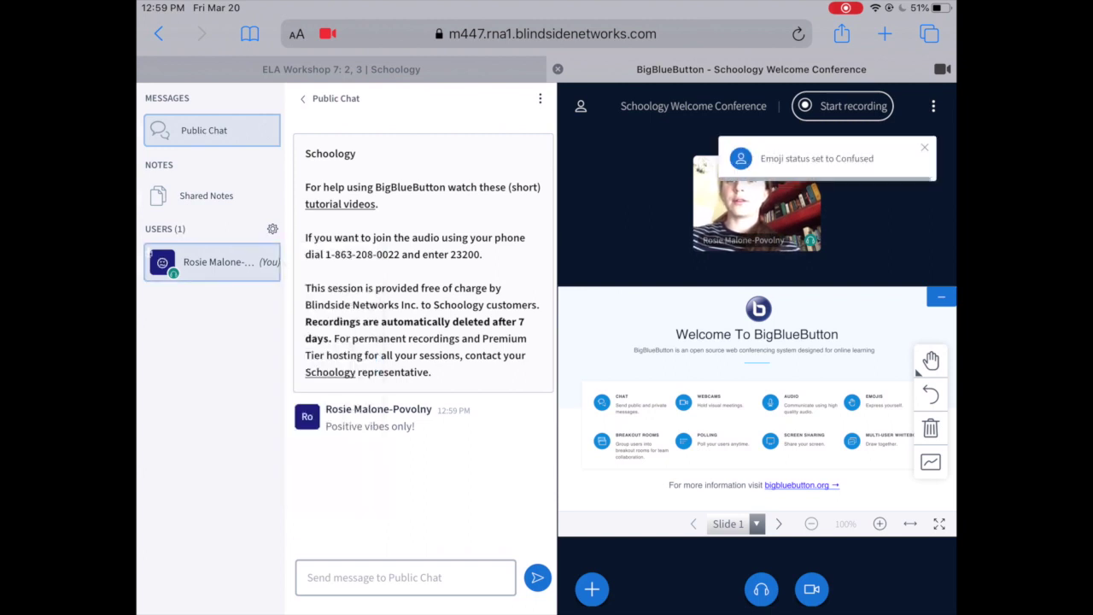